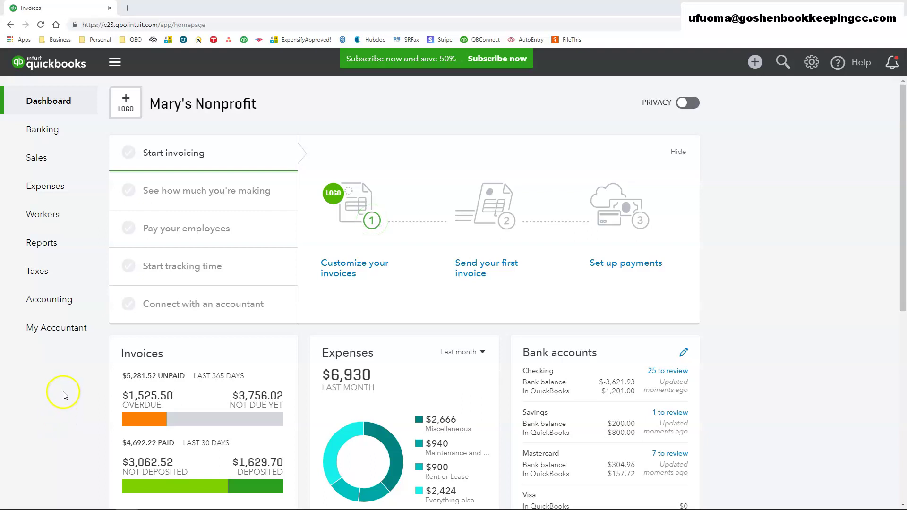
# Open a new Bank Deposit form from the Create menu.
pyautogui.click(754, 63)
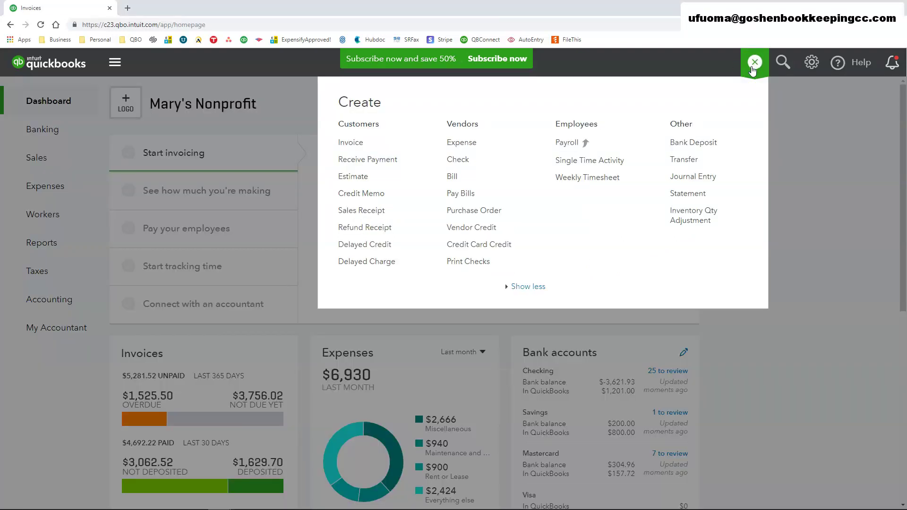
pyautogui.click(692, 142)
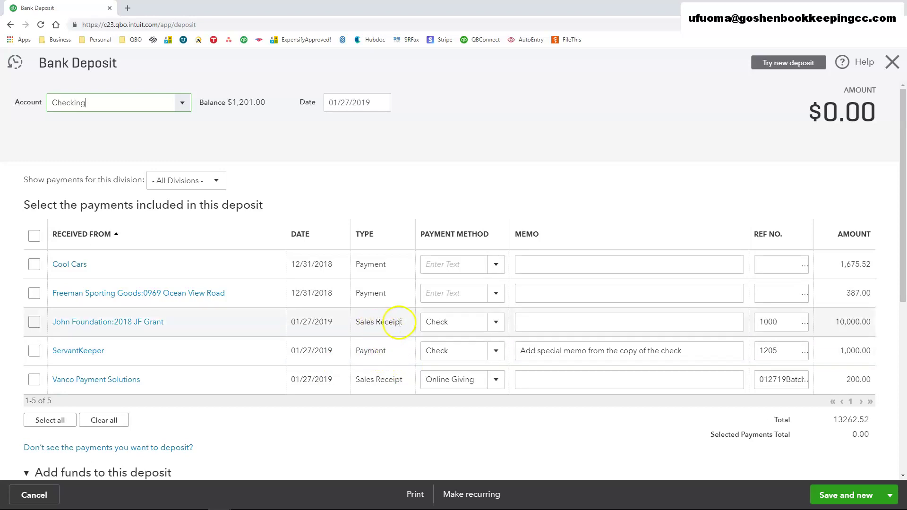
# Deposit to Checking on 01/27/2019, including ServantKeeper $1,000 and Vanco $200 payments.
pyautogui.click(182, 102)
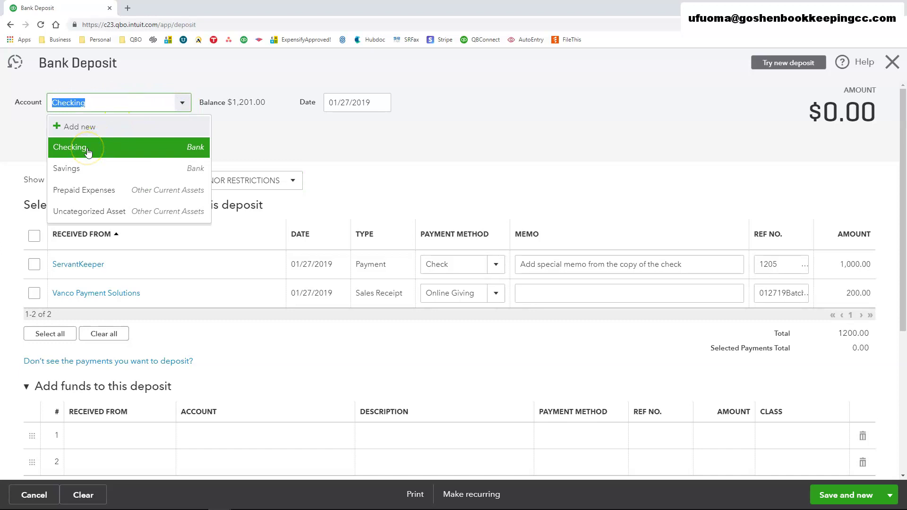
pyautogui.click(88, 148)
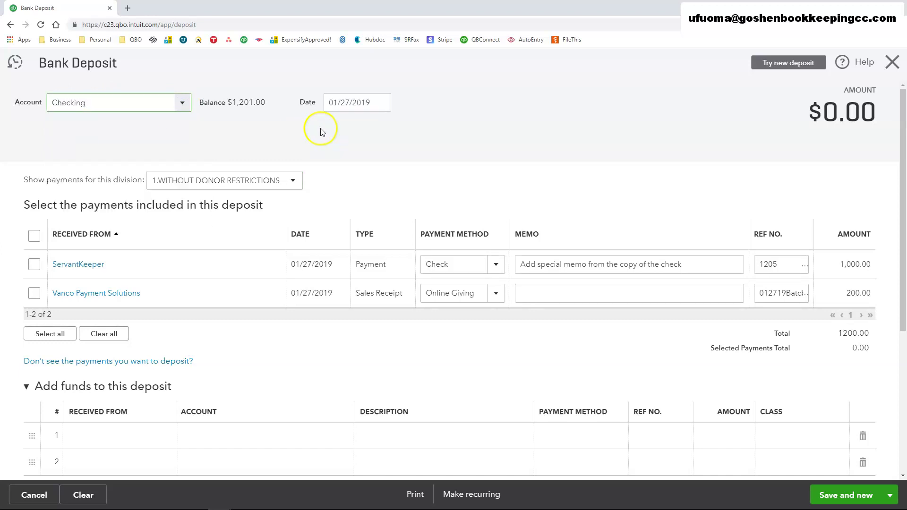
pyautogui.click(383, 104)
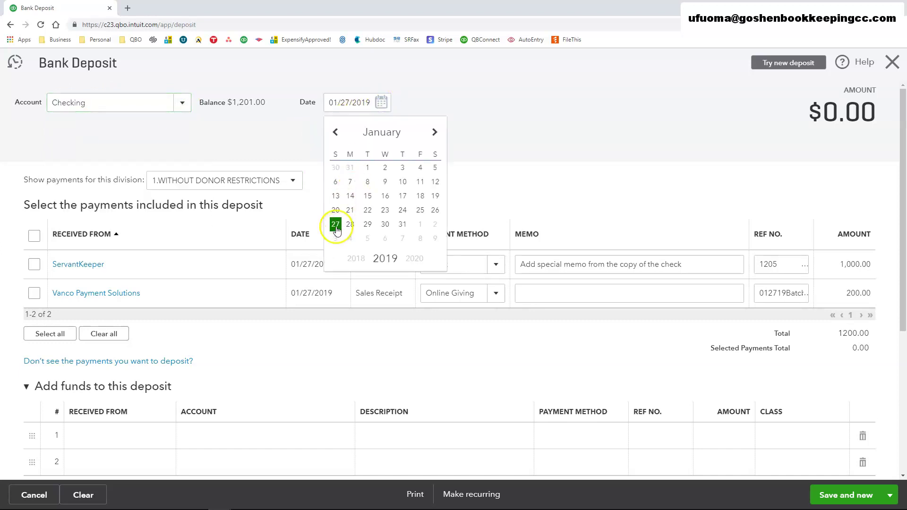
pyautogui.click(337, 226)
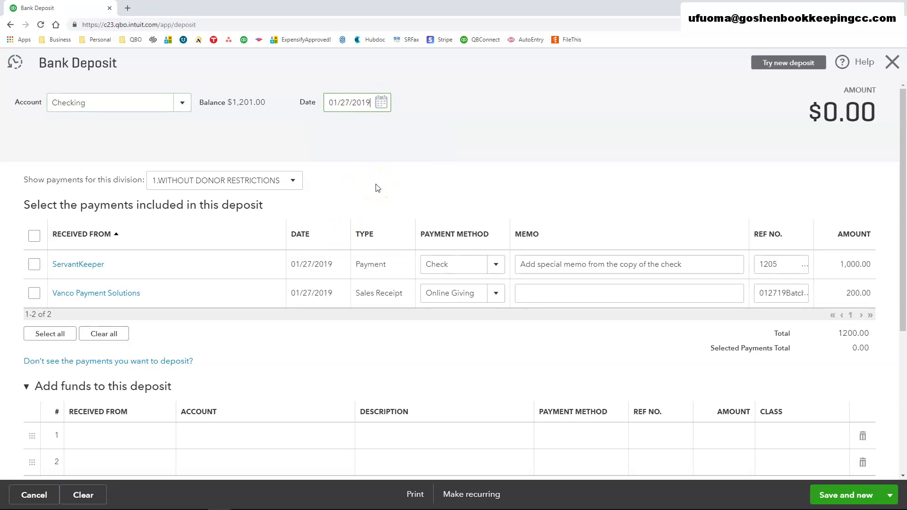
pyautogui.click(234, 181)
pyautogui.click(215, 237)
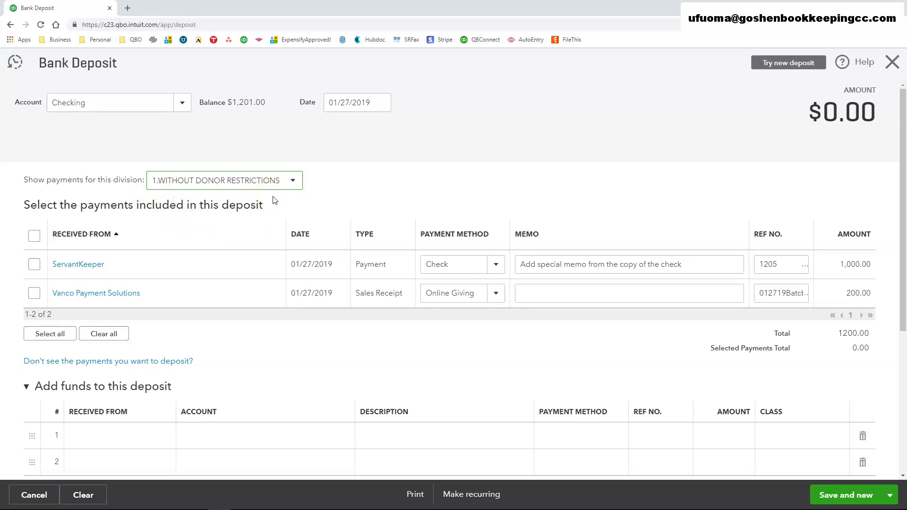
pyautogui.click(36, 267)
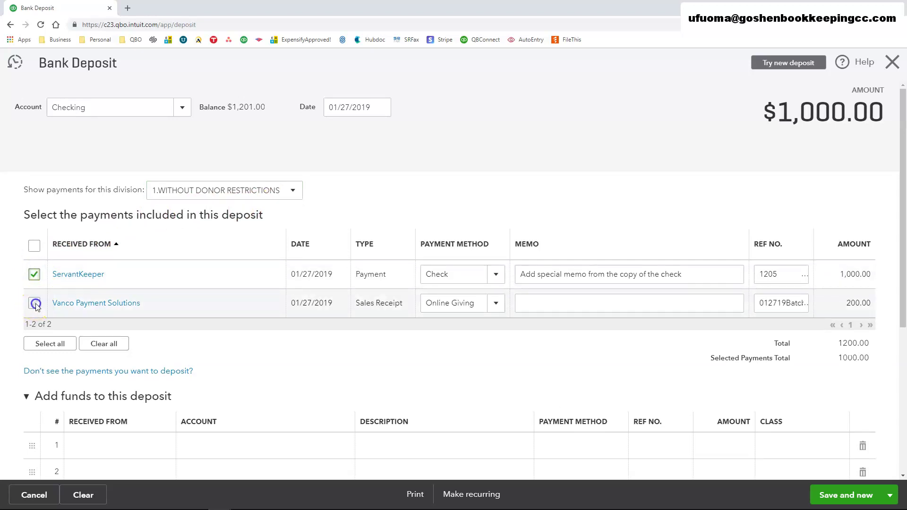
pyautogui.click(35, 304)
pyautogui.scroll(-2, 133, 344)
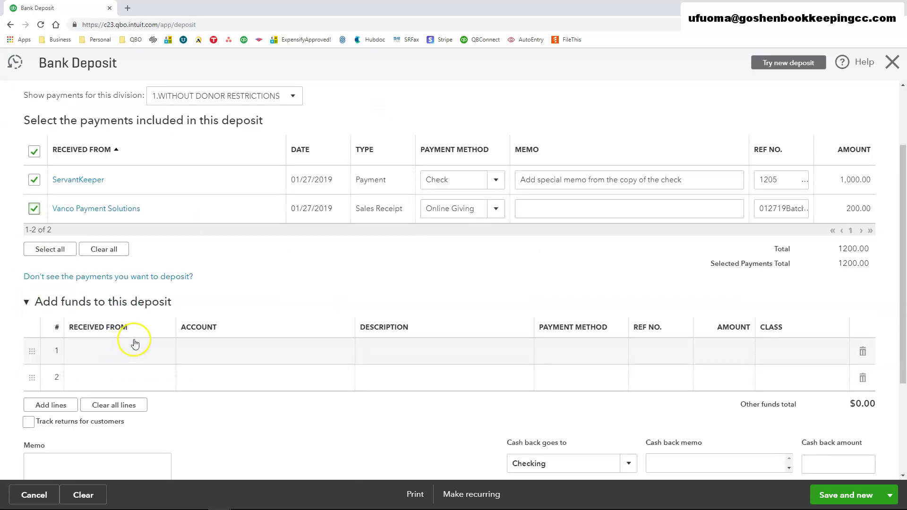
# Add vendor 'Bank Charges and Merchant Fees' as the payer on added-funds line 1.
pyautogui.click(134, 345)
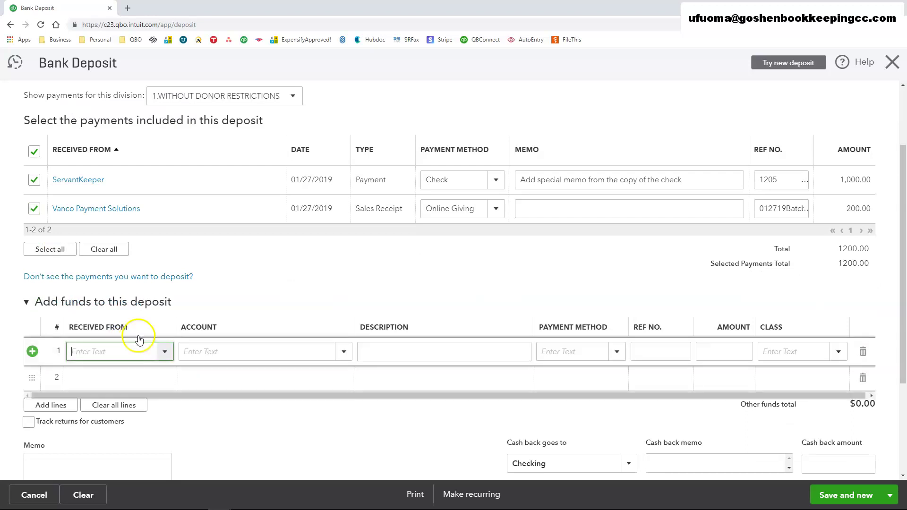
pyautogui.write('ban')
pyautogui.press('BackSpace')
pyautogui.press('BackSpace')
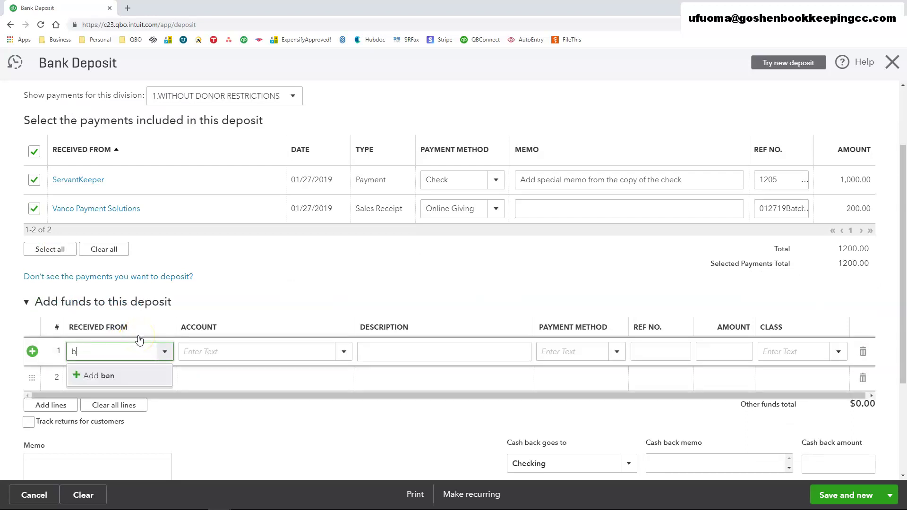
pyautogui.press('BackSpace')
pyautogui.write('Merchan')
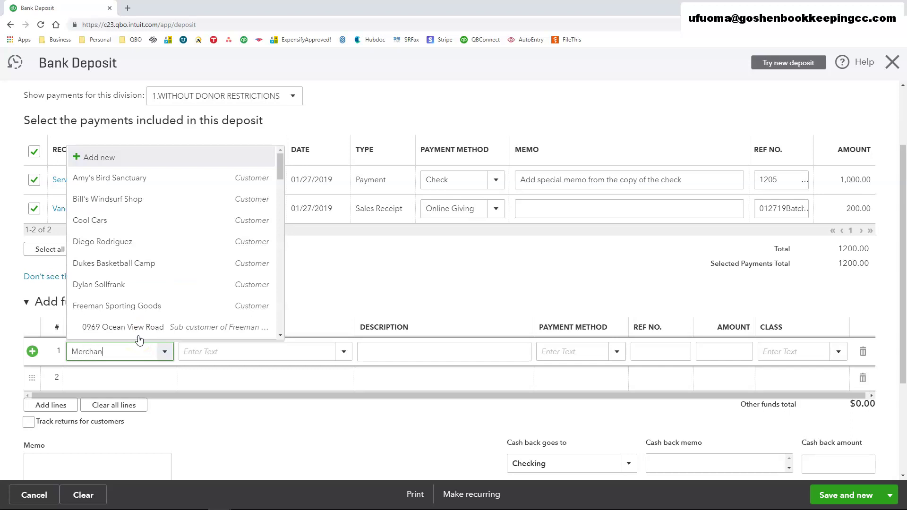
pyautogui.write('t')
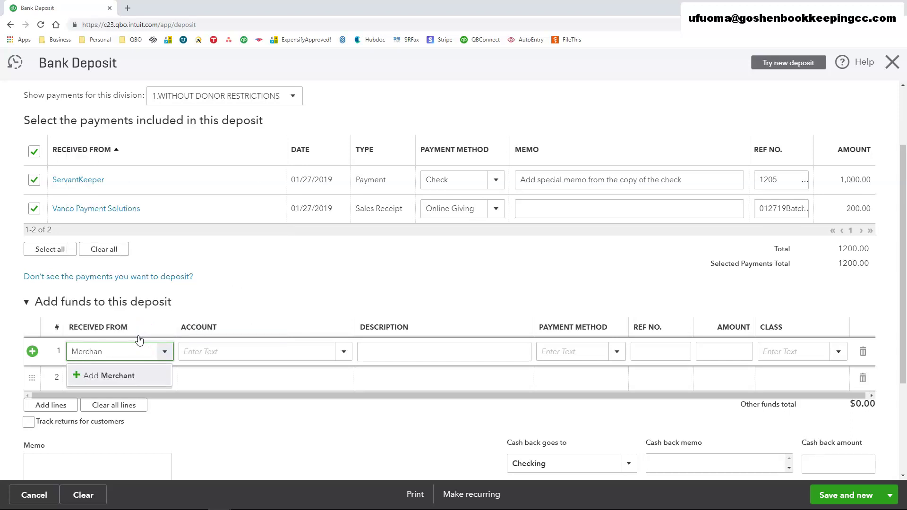
pyautogui.press('BackSpace')
pyautogui.press('BackSpace')
pyautogui.press('BackSpace')
pyautogui.press('BackSpace')
pyautogui.press('BackSpace')
pyautogui.press('BackSpace')
pyautogui.press('BackSpace')
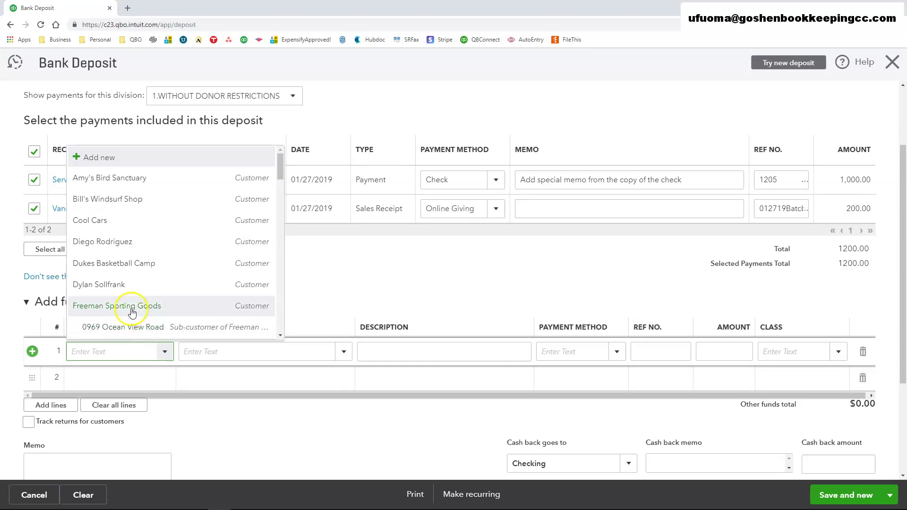
pyautogui.click(98, 156)
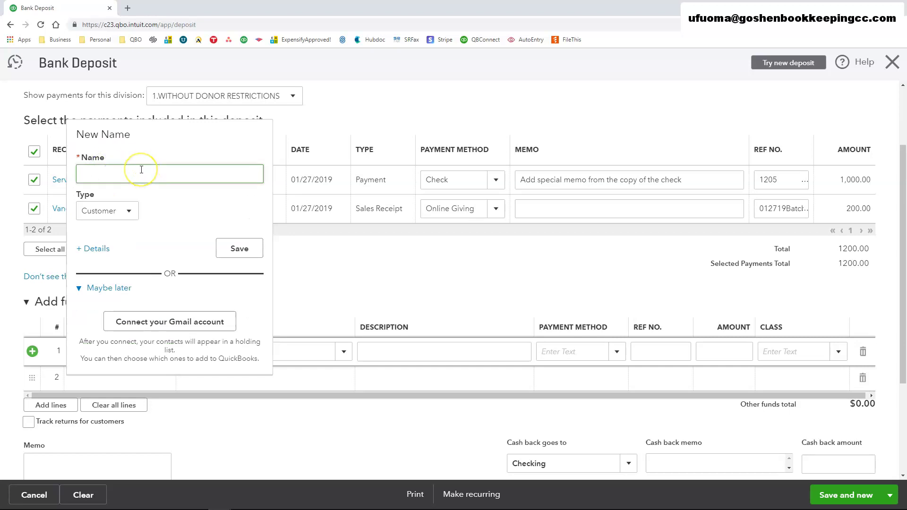
pyautogui.write('Bank Char')
pyautogui.write('ges and ')
pyautogui.write('Merchant ')
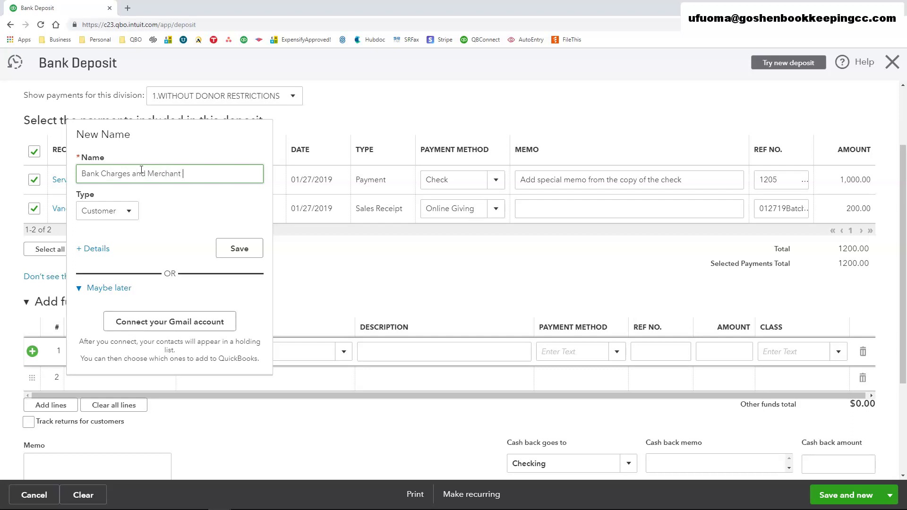
pyautogui.write('Fees')
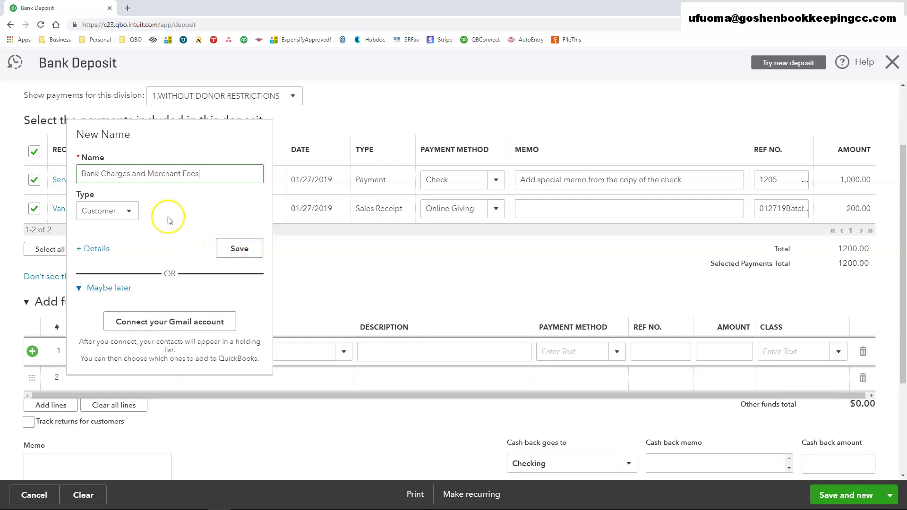
pyautogui.click(109, 211)
pyautogui.click(100, 250)
pyautogui.click(239, 249)
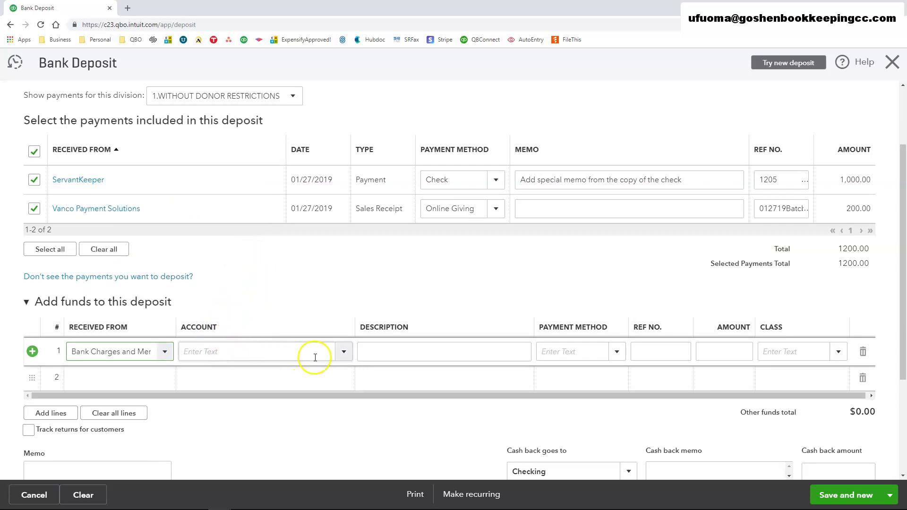
# Give fee line 1 the Bank Charges account and description 'Vanco Processing Fees'.
pyautogui.click(346, 356)
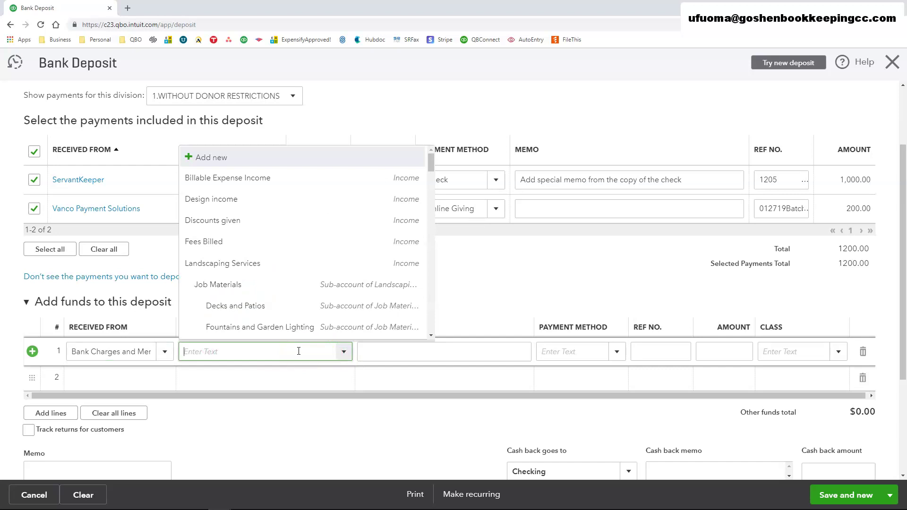
pyautogui.write('bank')
pyautogui.click(290, 352)
pyautogui.click(287, 402)
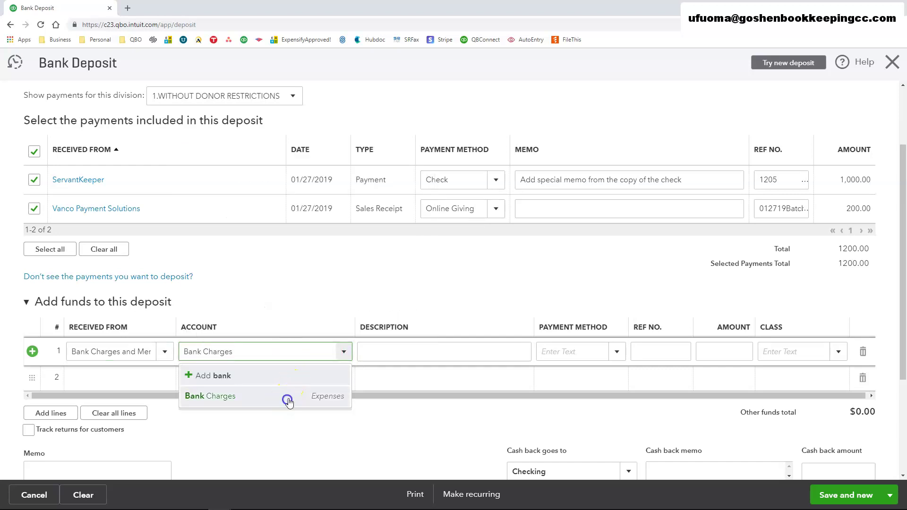
pyautogui.click(424, 353)
pyautogui.write('Me')
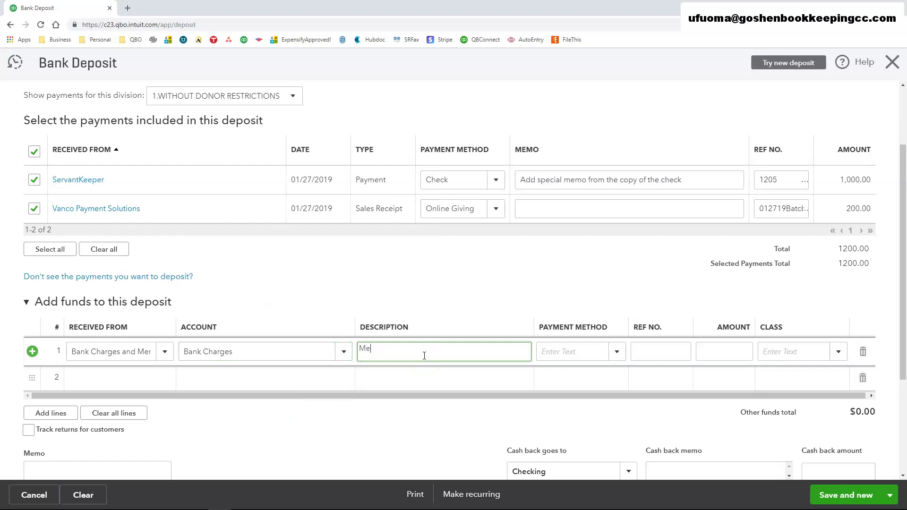
pyautogui.write('rchant Pro')
pyautogui.write('cessing F')
pyautogui.write('ees')
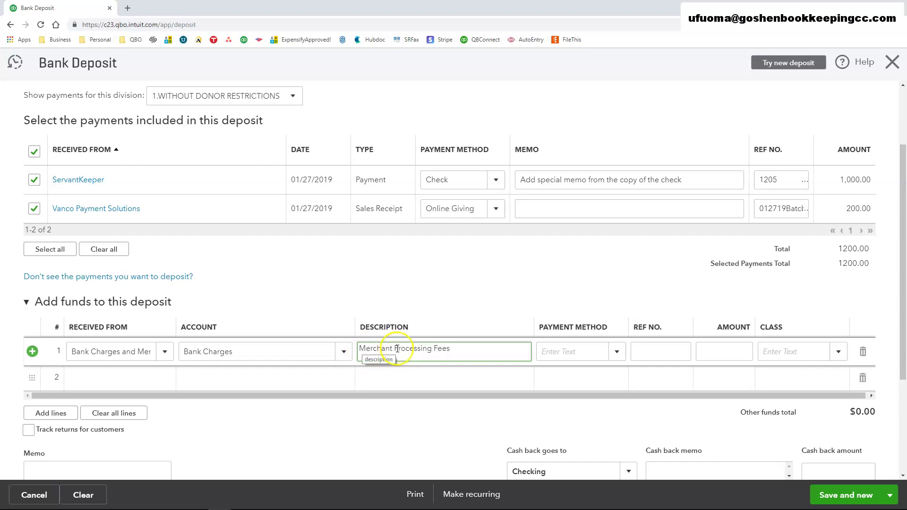
pyautogui.doubleClick(374, 349)
pyautogui.write('Va')
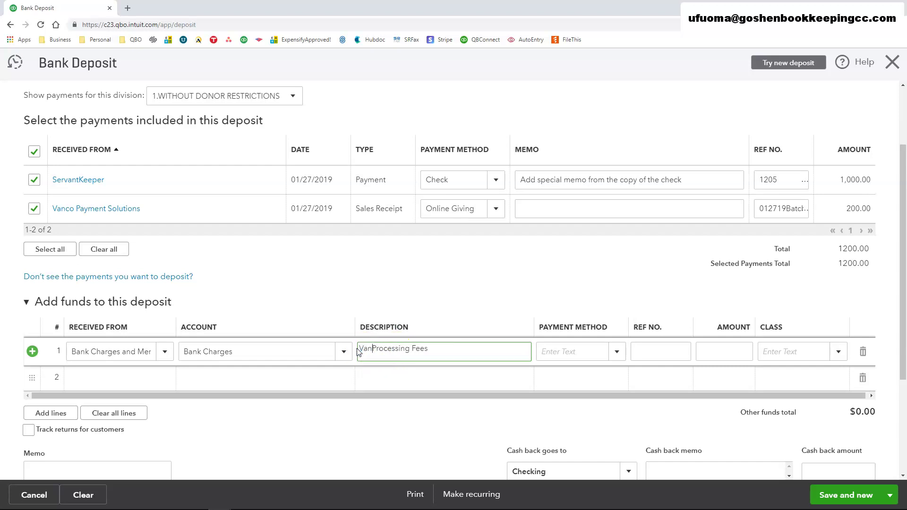
pyautogui.write('nco')
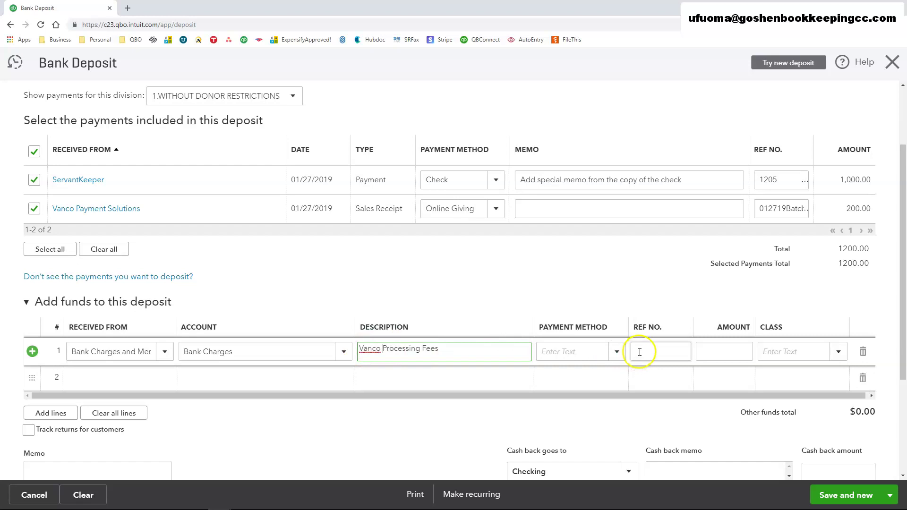
# Set the fee line's payment method to Online Giving and reference to 012719Batch.
pyautogui.click(617, 351)
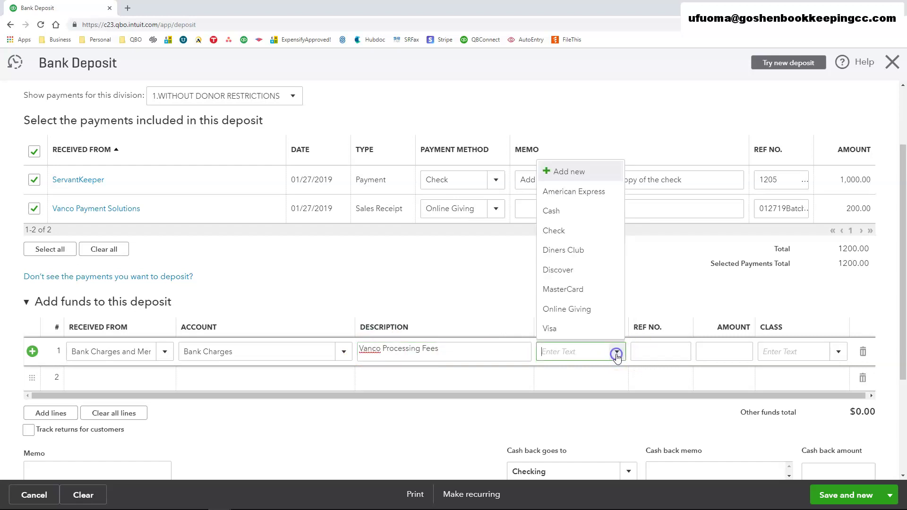
pyautogui.click(578, 309)
pyautogui.click(670, 351)
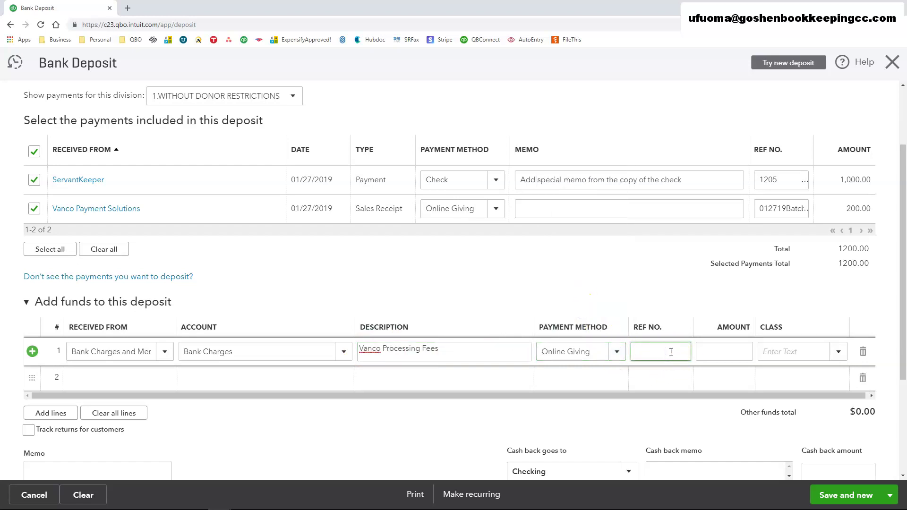
pyautogui.moveTo(763, 209); pyautogui.dragTo(810, 212)
pyautogui.hotkey('ctrl', 'c')
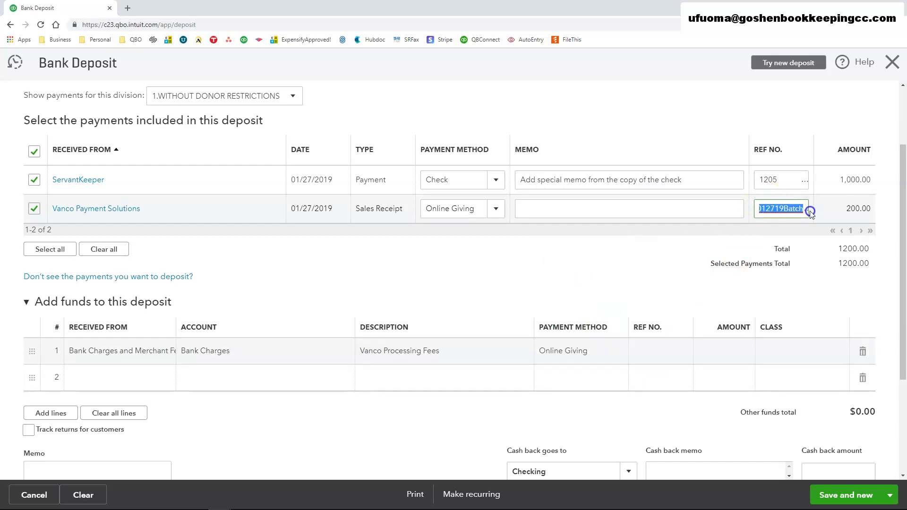
pyautogui.click(655, 354)
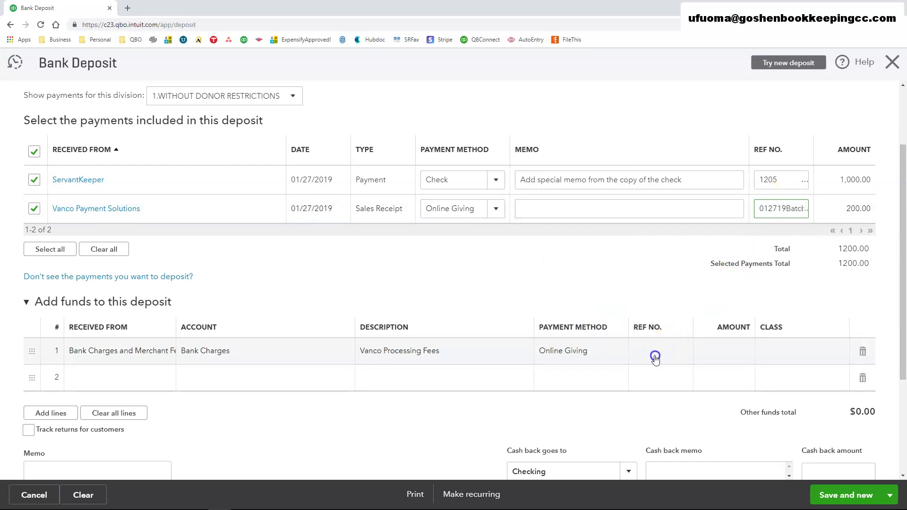
pyautogui.hotkey('ctrl', 'v')
# Give the fee line amount -20.00 and class 4.General Fund.
pyautogui.click(733, 352)
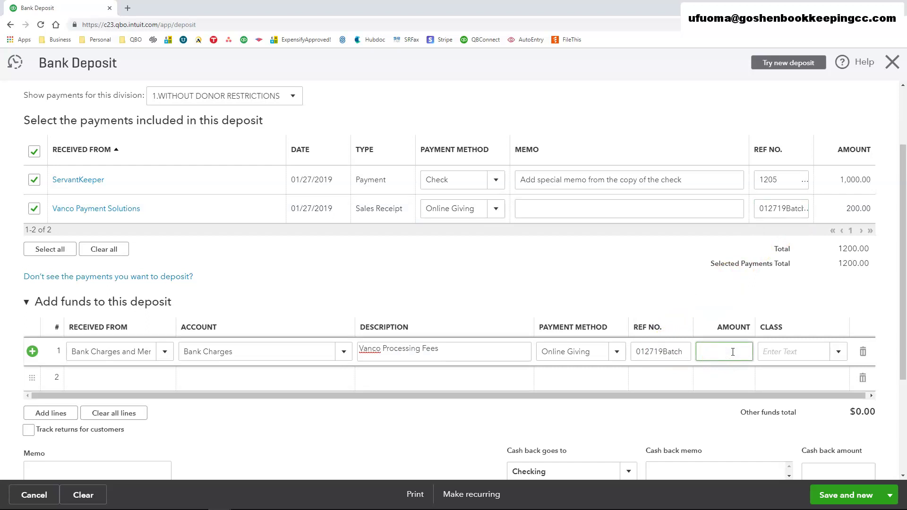
pyautogui.write('-')
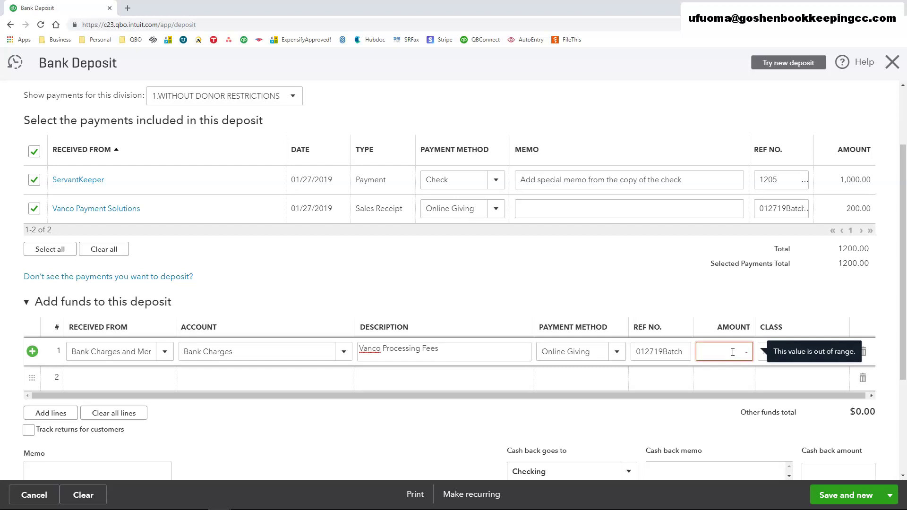
pyautogui.write('20')
pyautogui.click(838, 352)
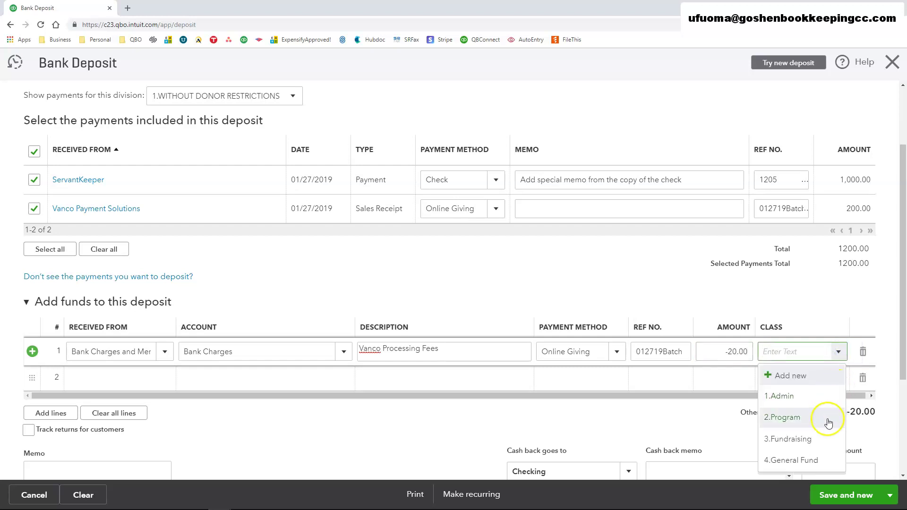
pyautogui.click(807, 462)
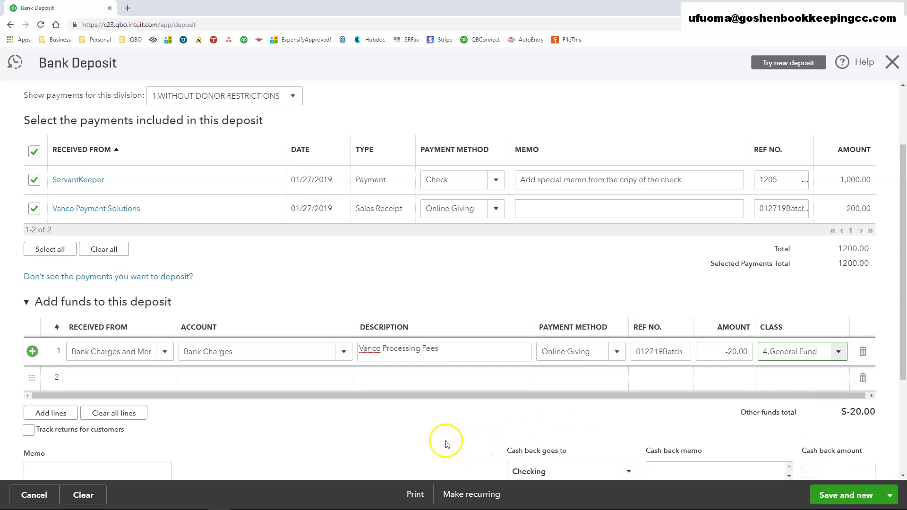
pyautogui.scroll(-1, 442, 439)
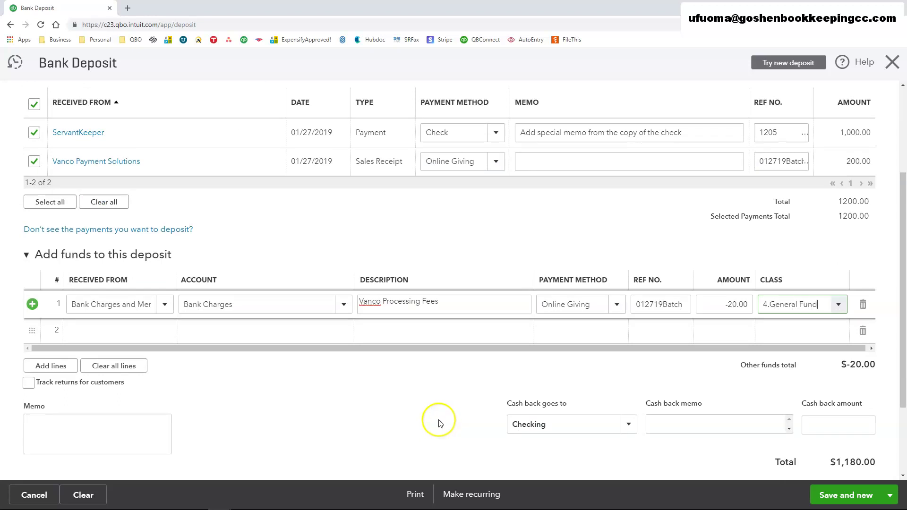
pyautogui.scroll(-1, 372, 401)
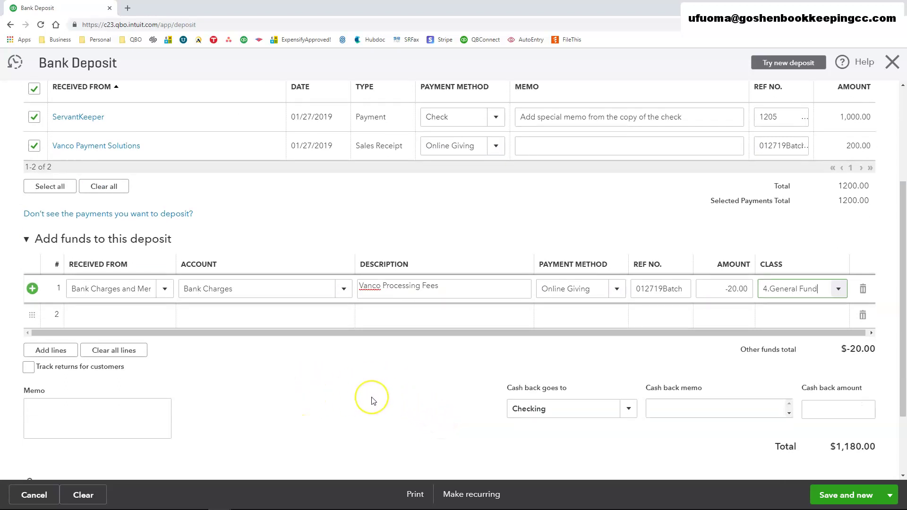
pyautogui.scroll(-1, 372, 401)
pyautogui.click(40, 387)
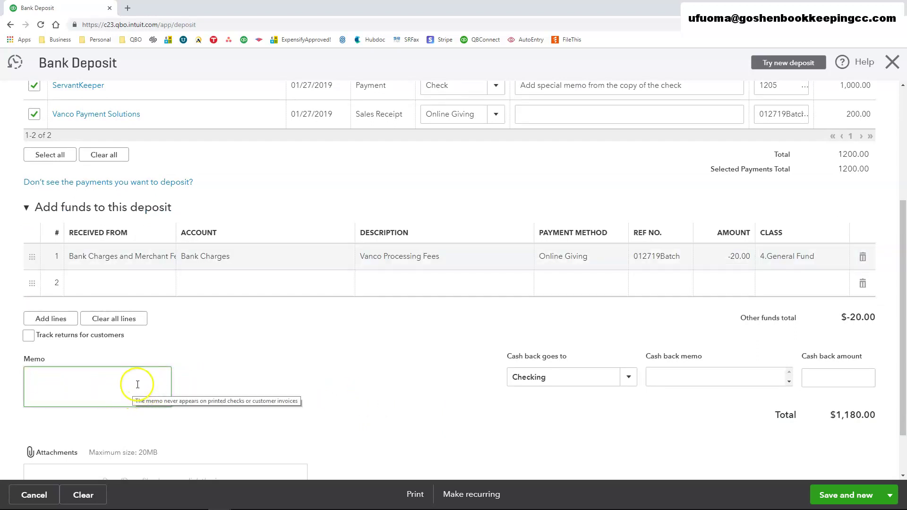
pyautogui.scroll(-2, 361, 371)
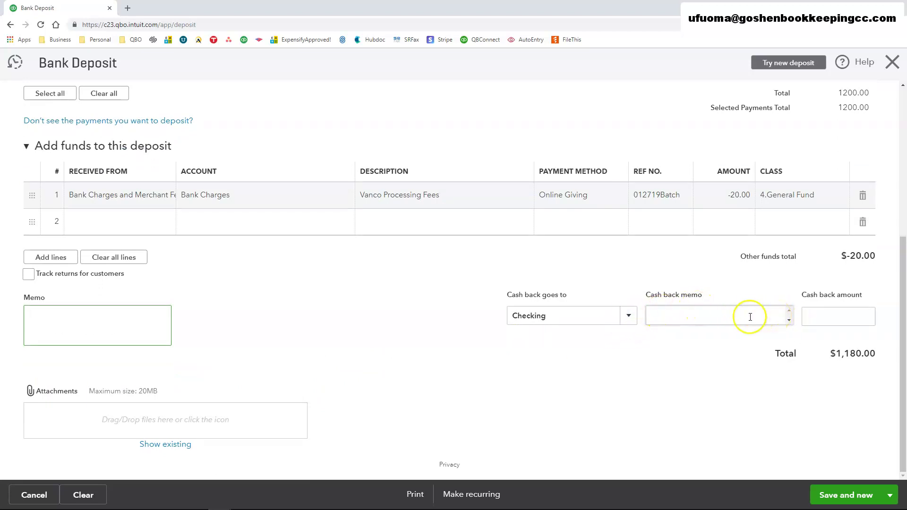
pyautogui.click(695, 315)
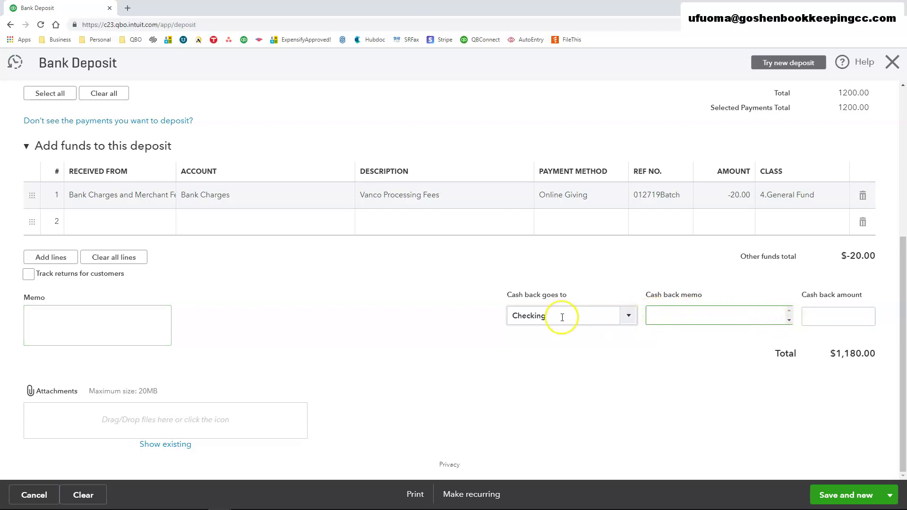
pyautogui.click(818, 317)
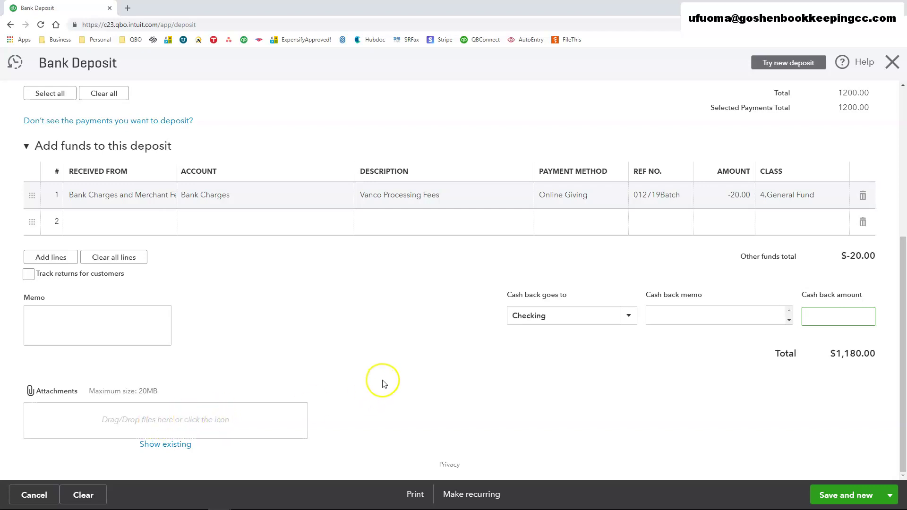
pyautogui.scroll(1, 383, 383)
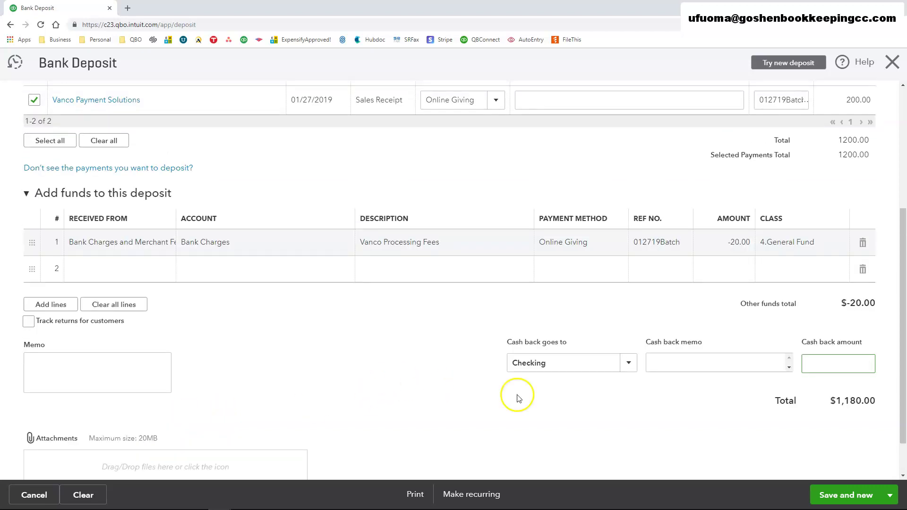
# Save the $1,180.00 deposit with Save and new.
pyautogui.click(887, 495)
pyautogui.click(697, 443)
pyautogui.click(830, 496)
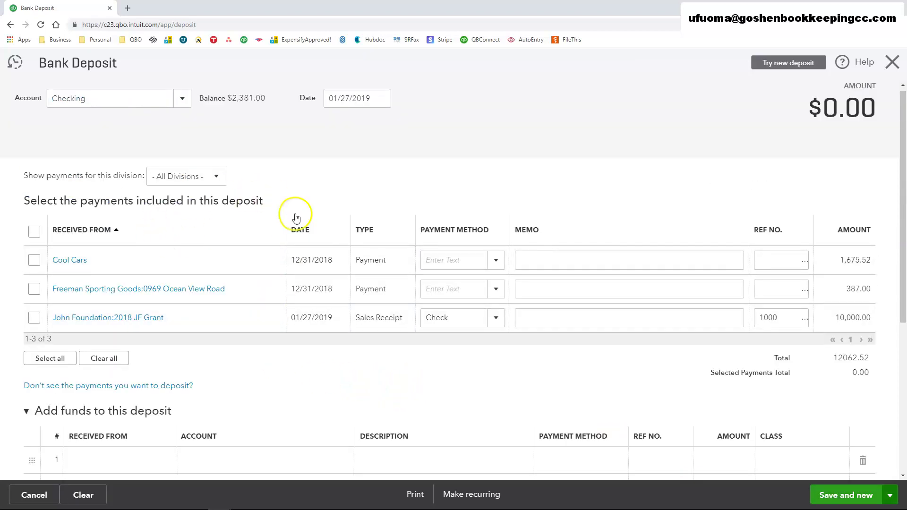
# Filter payments to 2.WITH DONOR RESTRICTIONS and include the $10,000 John Foundation:2018 JF Grant.
pyautogui.click(215, 177)
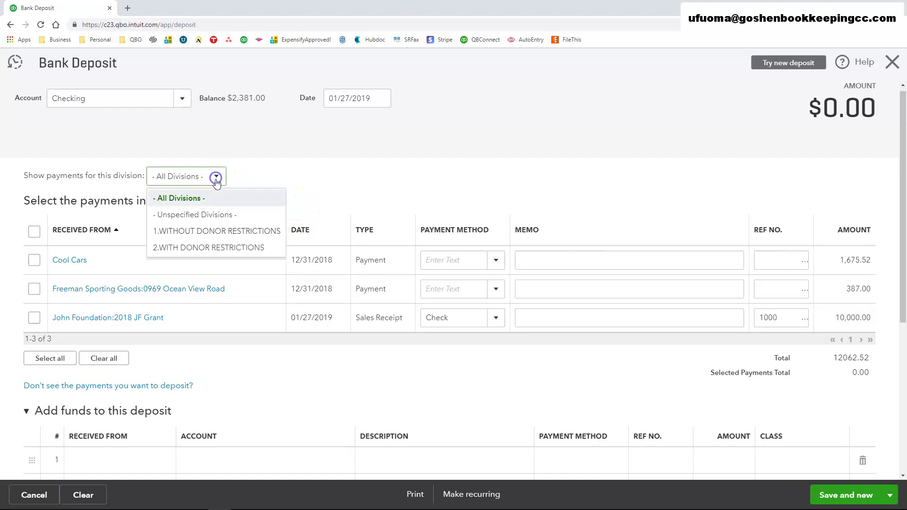
pyautogui.click(209, 247)
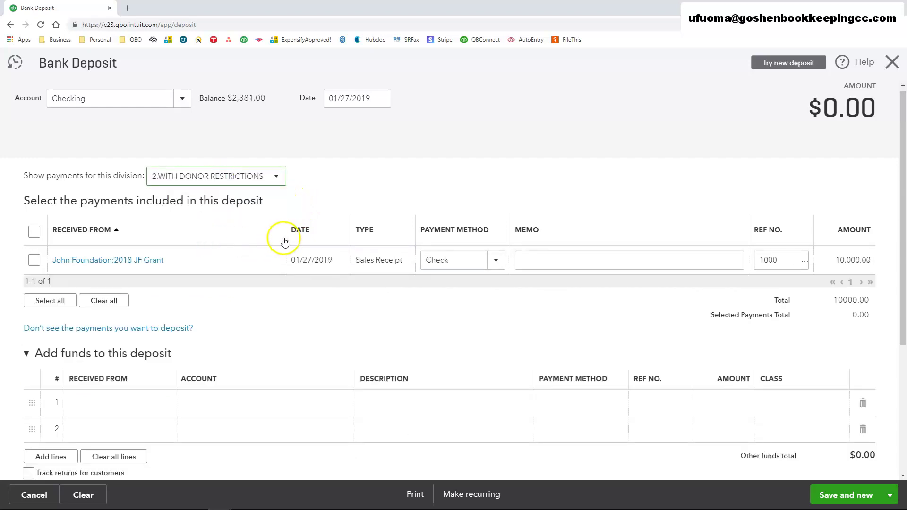
pyautogui.click(34, 261)
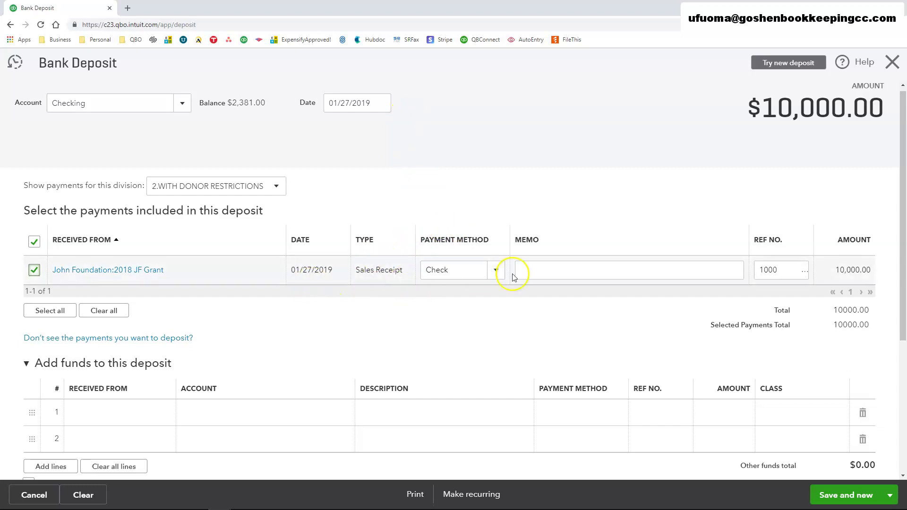
pyautogui.click(535, 270)
pyautogui.scroll(-1, 551, 270)
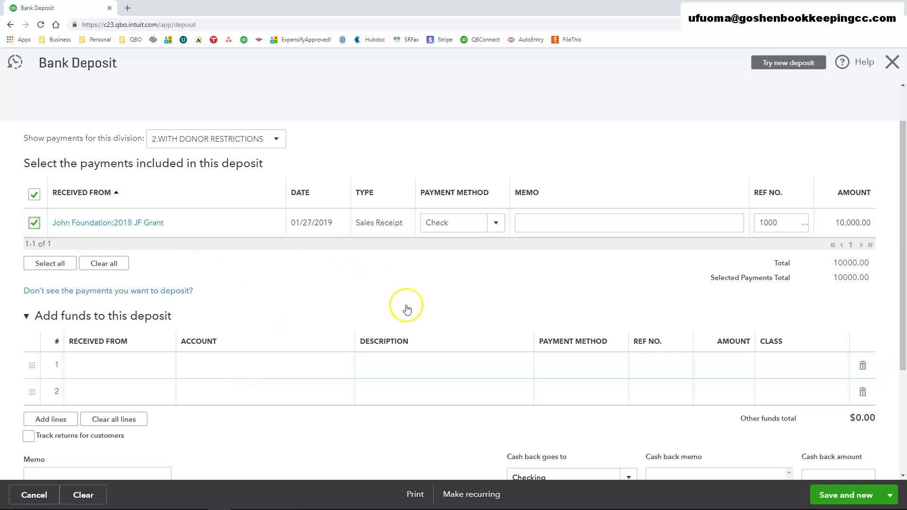
pyautogui.scroll(-2, 411, 315)
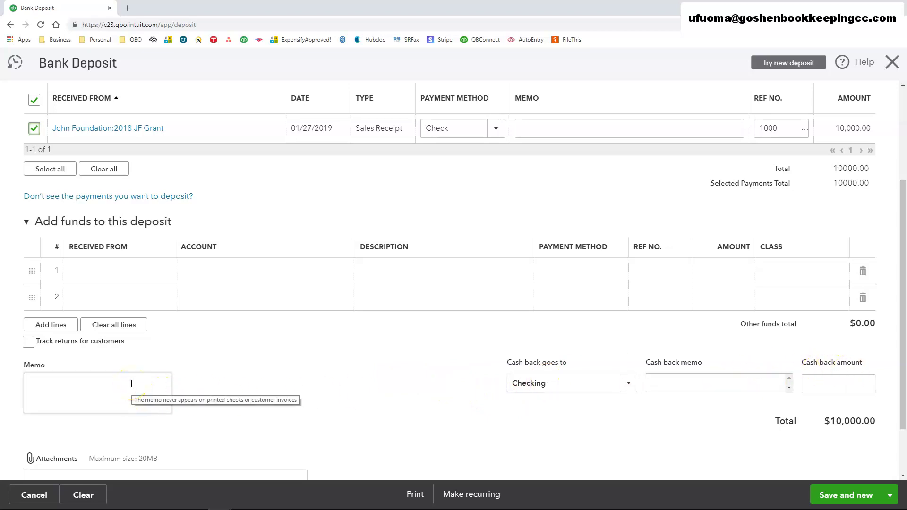
pyautogui.scroll(-1, 234, 382)
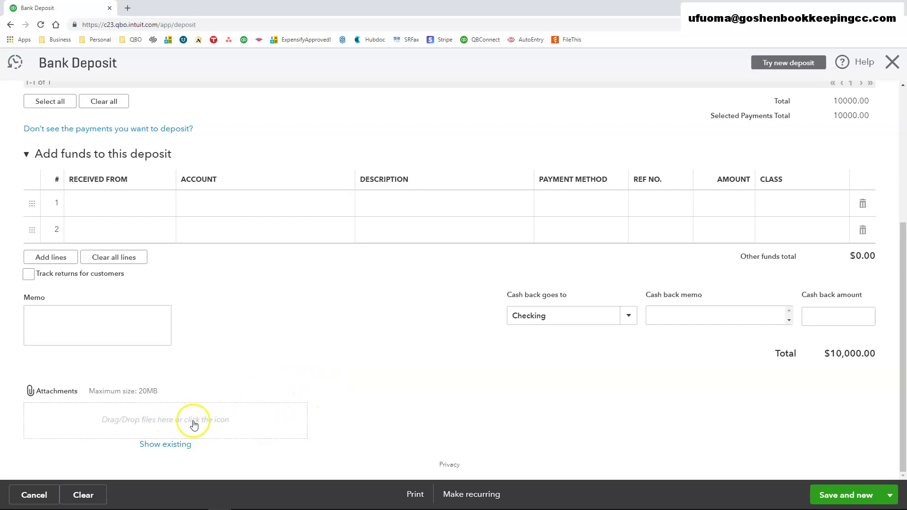
pyautogui.scroll(3, 403, 404)
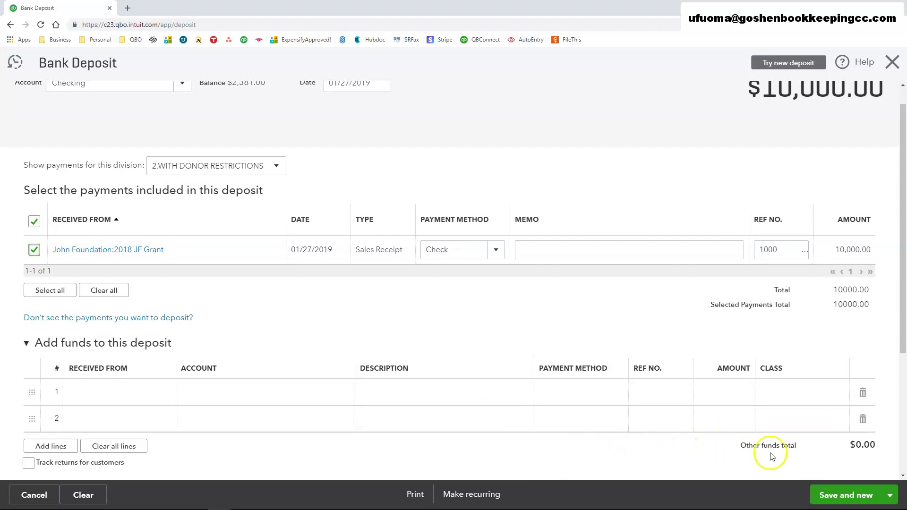
# Save the $10,000.00 grant deposit with Save and close.
pyautogui.click(890, 494)
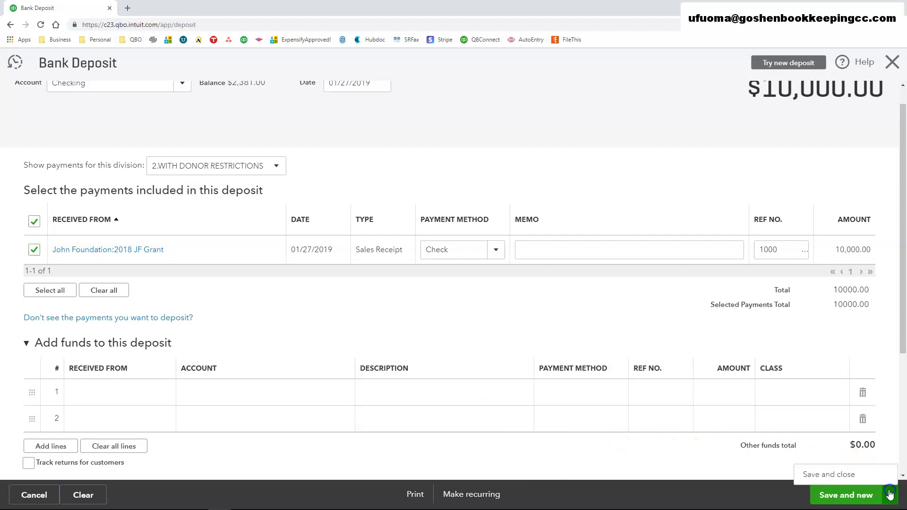
pyautogui.click(829, 474)
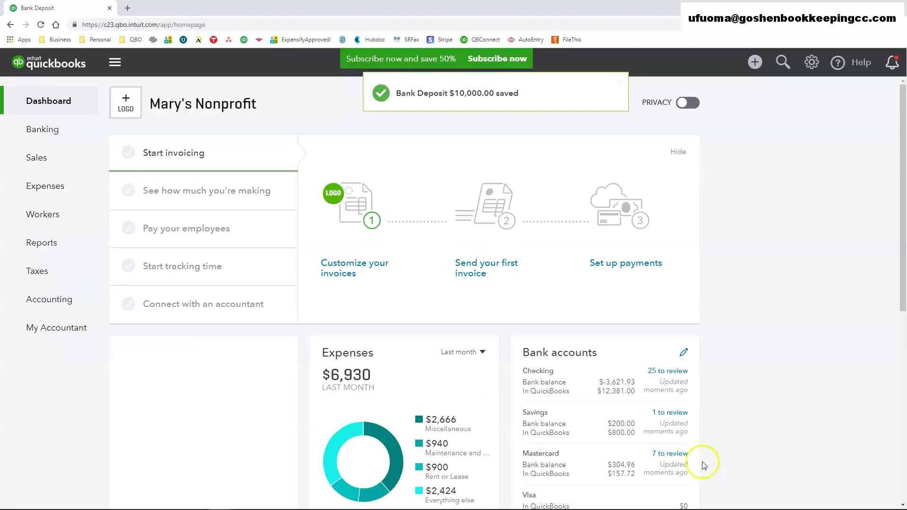